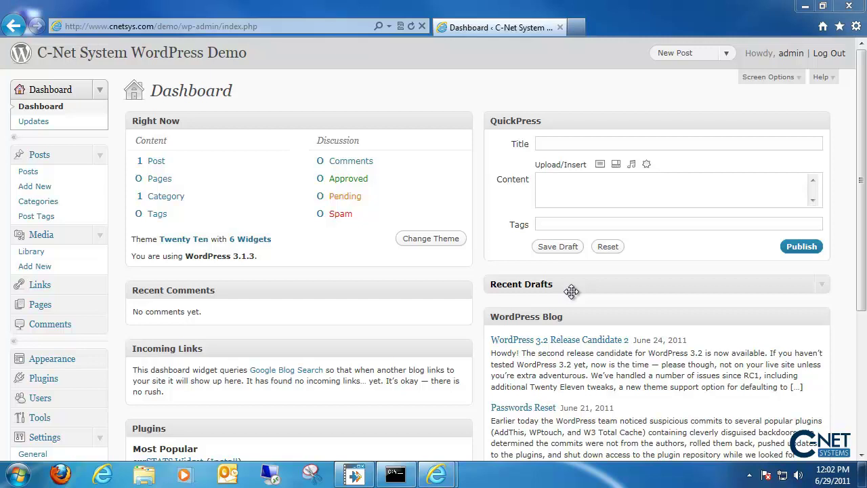
Step: Search for new plugins to install using the term "all in one seo pack"
left_click(43, 379)
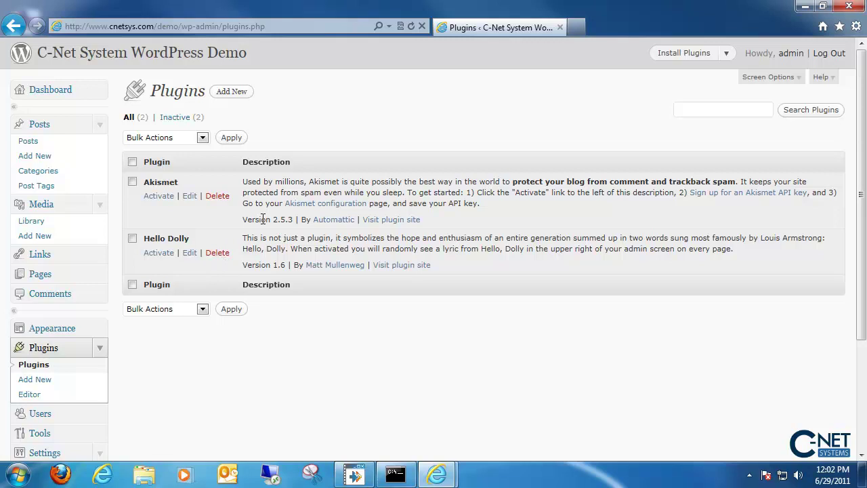
left_click(231, 92)
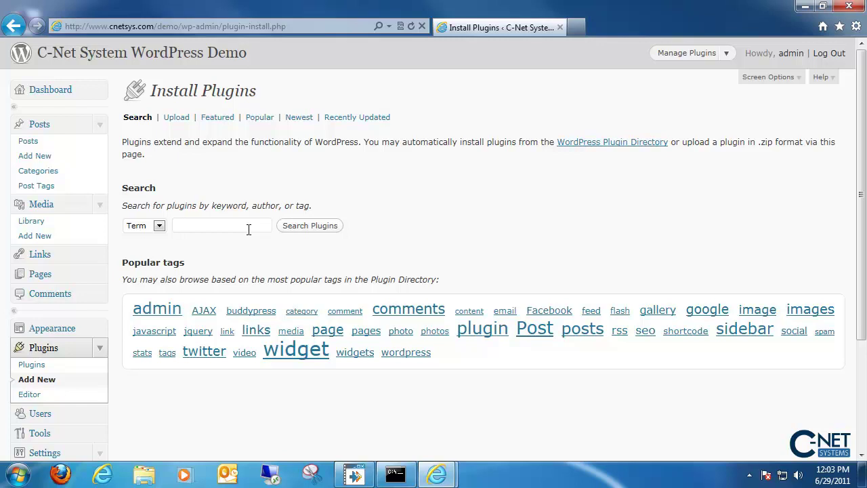
type("all s")
key("BackSpace")
type("in one seo pack")
left_click(326, 232)
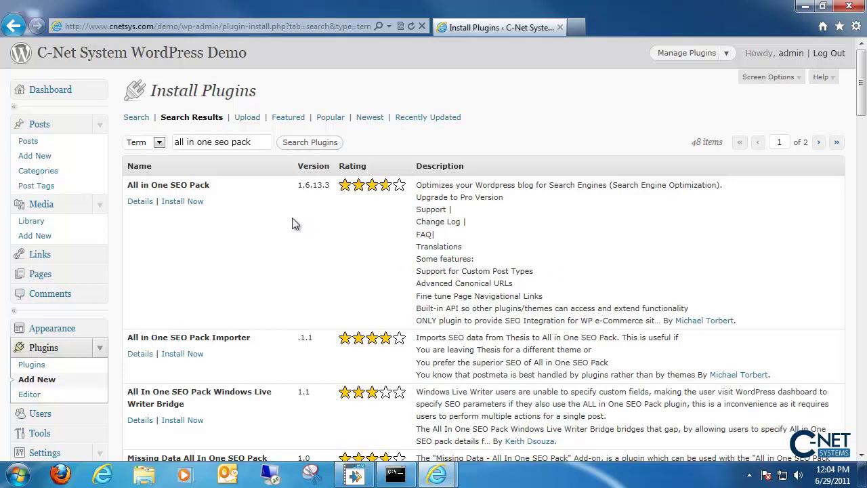
Step: Install the All in One SEO Pack plugin and activate it
left_click(197, 208)
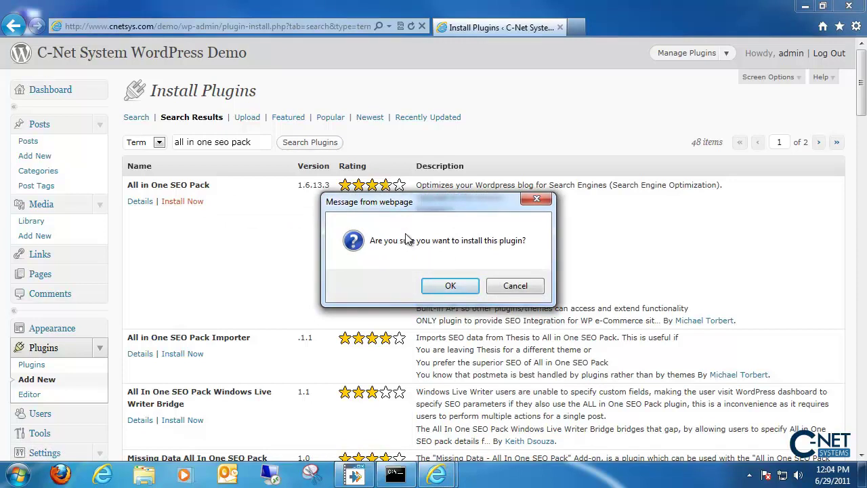
left_click(434, 279)
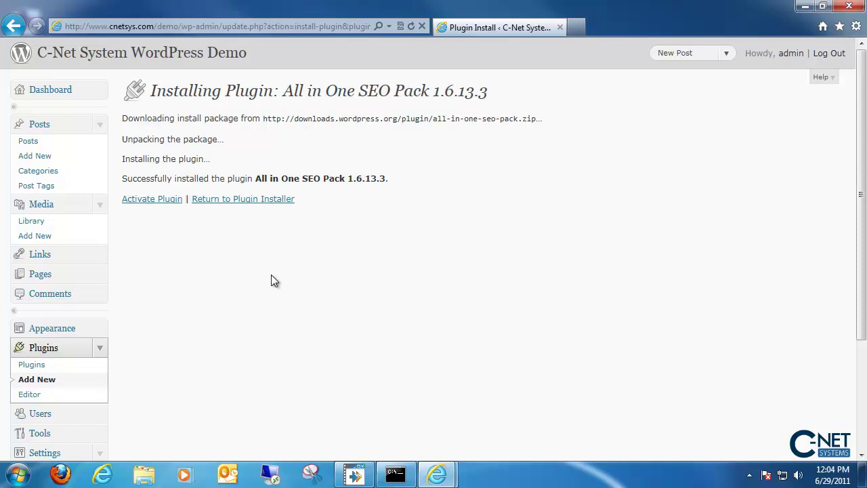
left_click(141, 200)
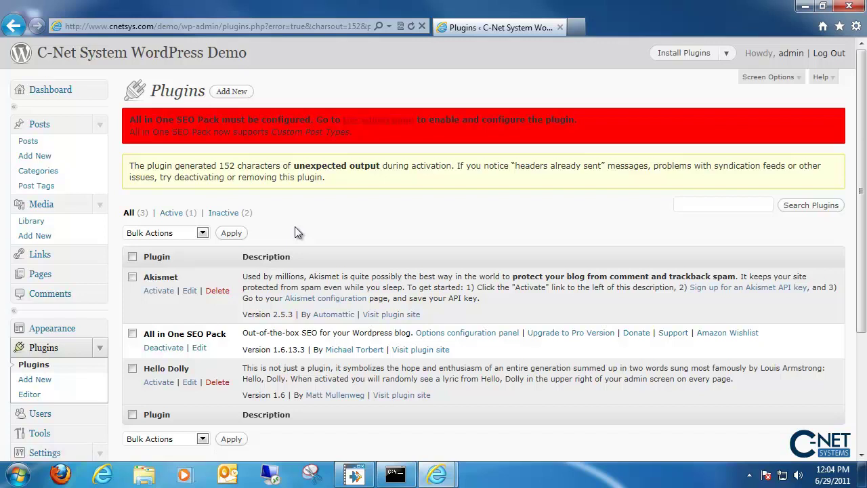
Step: Open the All in One SEO settings and set the plugin status to Enabled
scroll(295, 227, "down", 3)
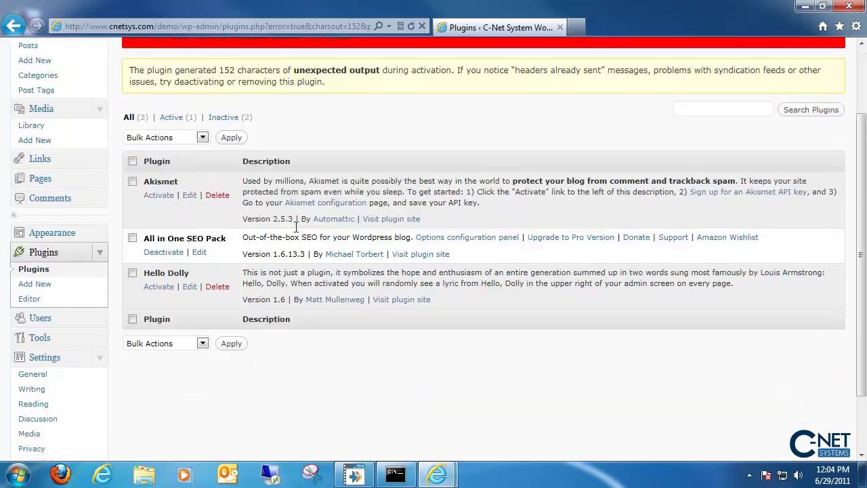
scroll(294, 228, "up", 3)
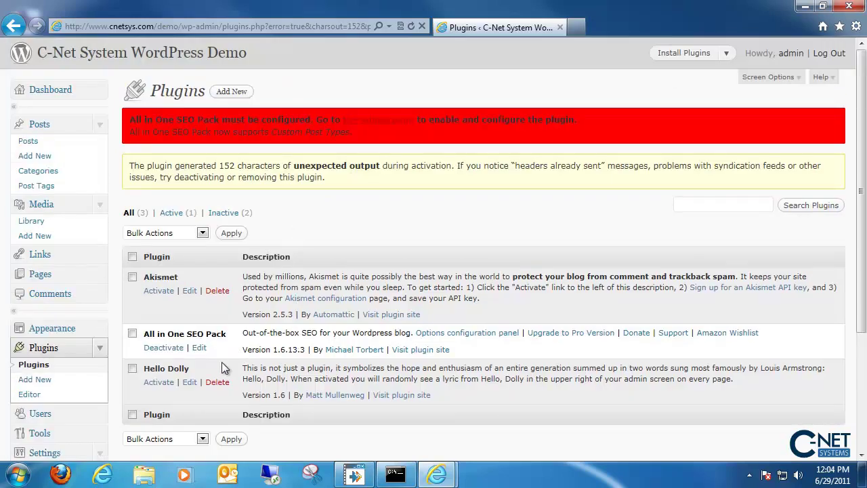
scroll(226, 336, "down", 4)
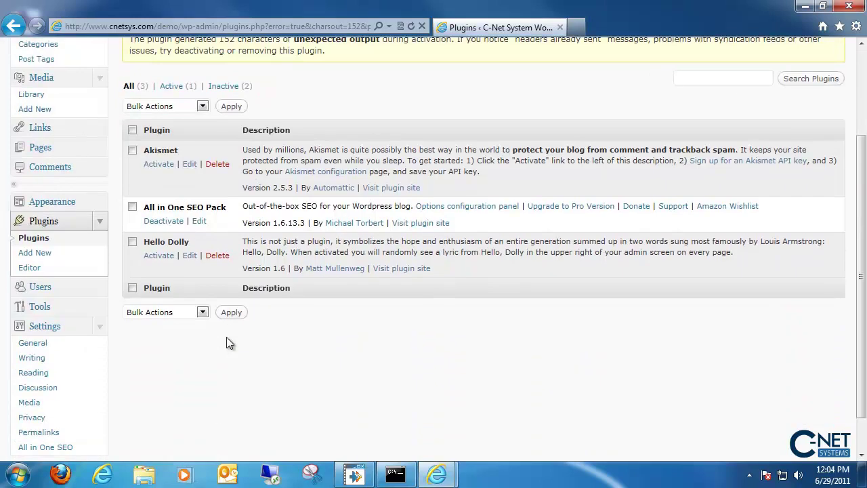
left_click(43, 401)
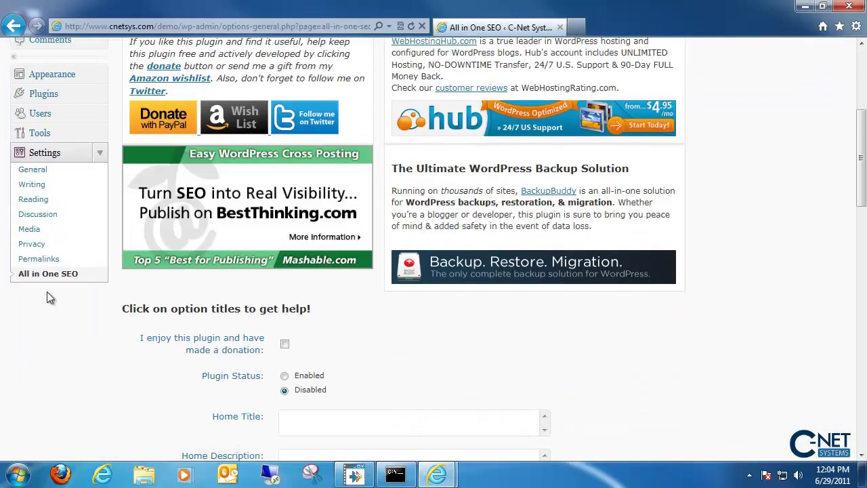
scroll(467, 180, "down", 3)
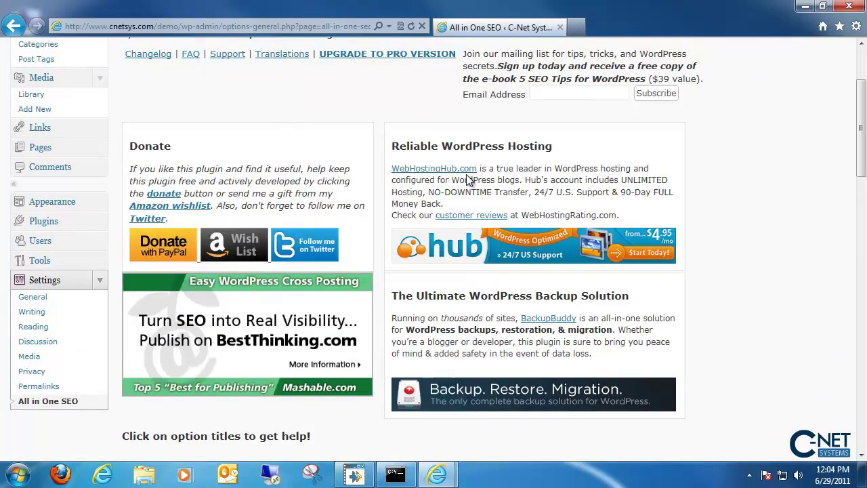
scroll(468, 180, "down", 8)
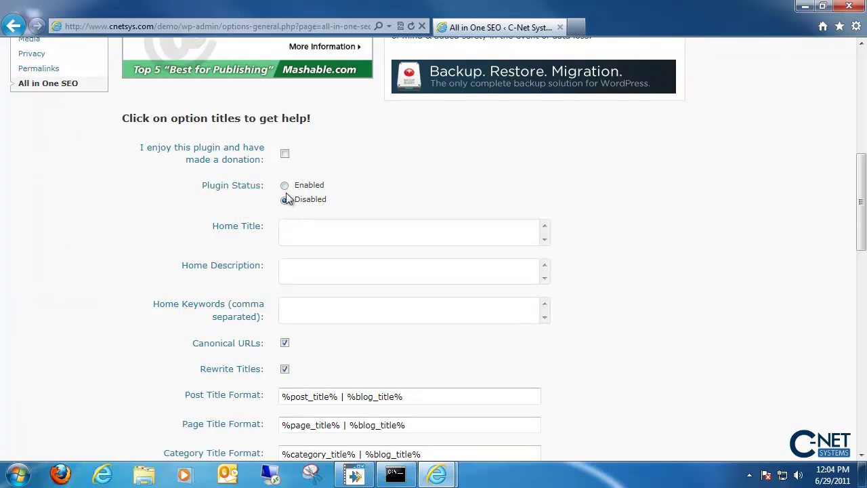
left_click(285, 185)
Step: Review the remaining All in One SEO options and save the updated options
scroll(618, 230, "down", 8)
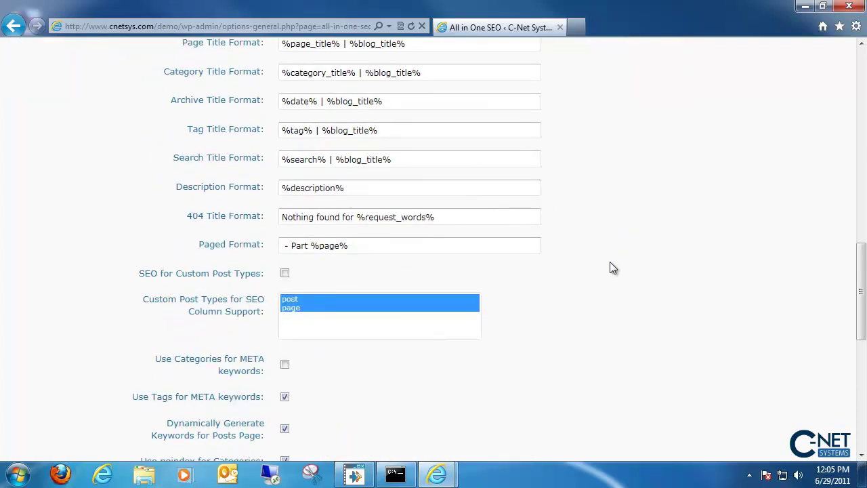
scroll(614, 125, "down", 4)
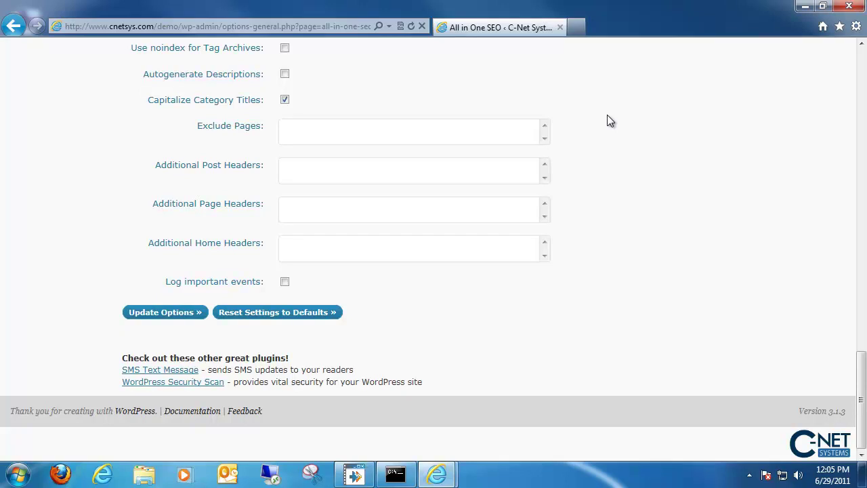
scroll(607, 121, "up", 20)
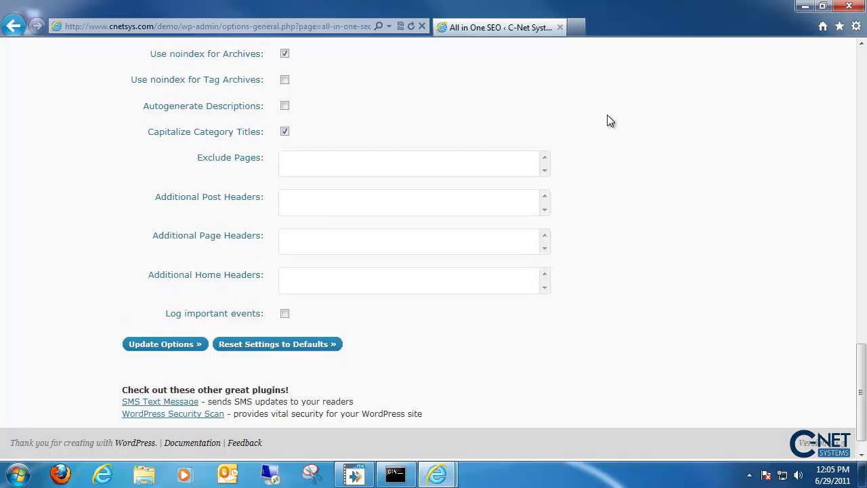
scroll(352, 224, "down", 20)
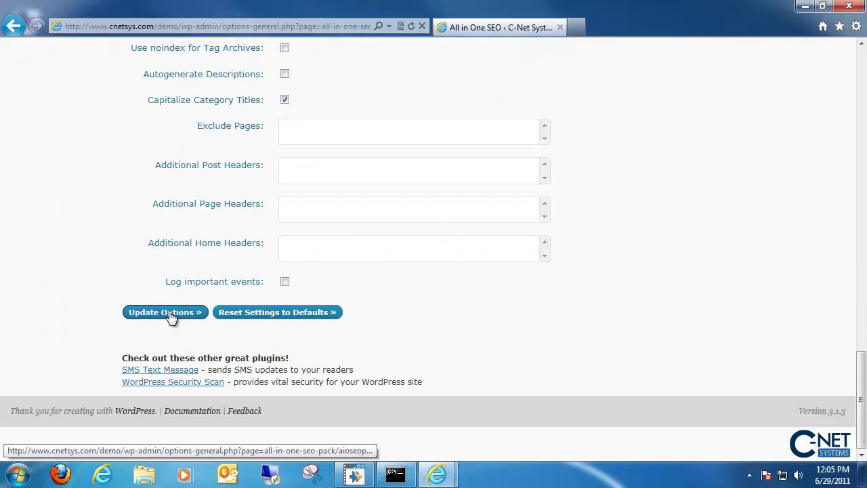
left_click(173, 315)
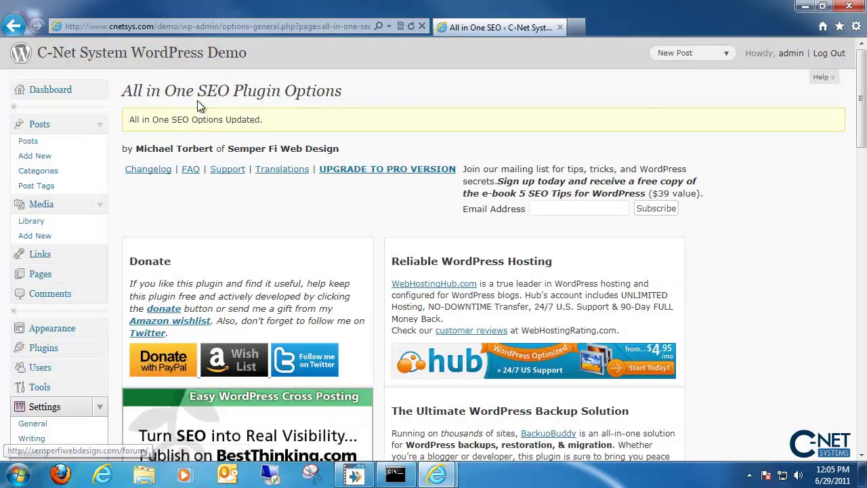
left_click_drag(273, 120, 126, 118)
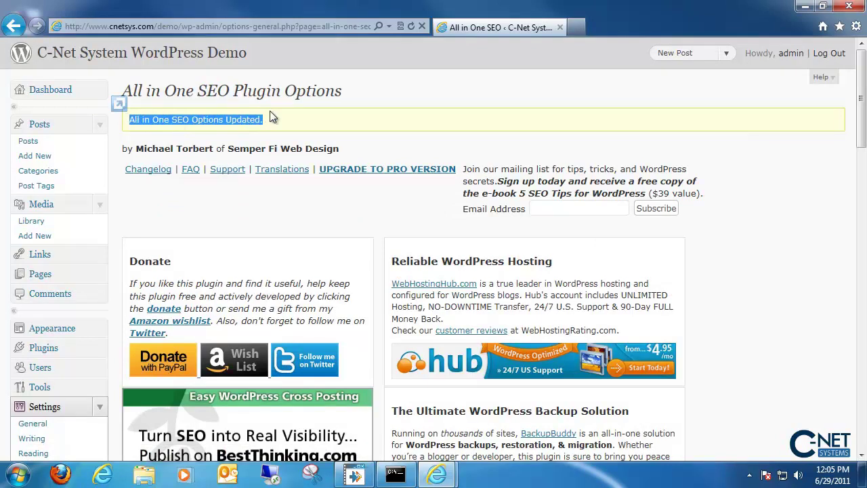
Step: Open the draft post "sample title" for editing and examine its All in One SEO Pack title, description and keywords fields
left_click(40, 125)
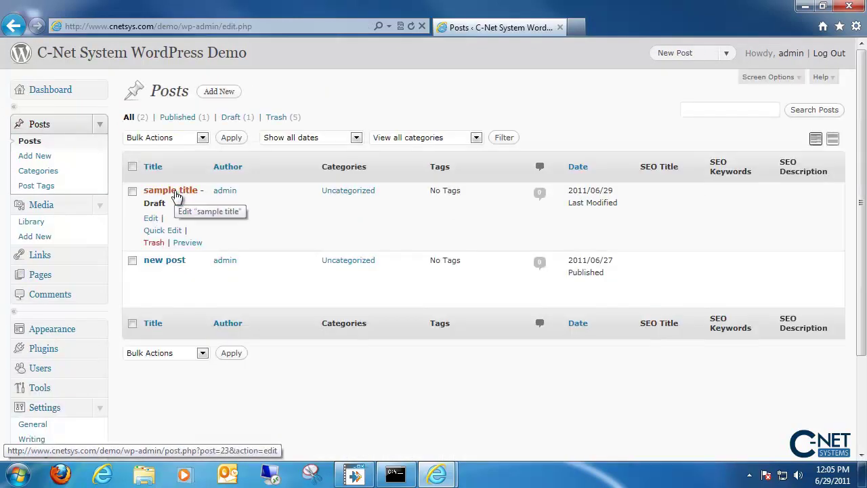
left_click(175, 195)
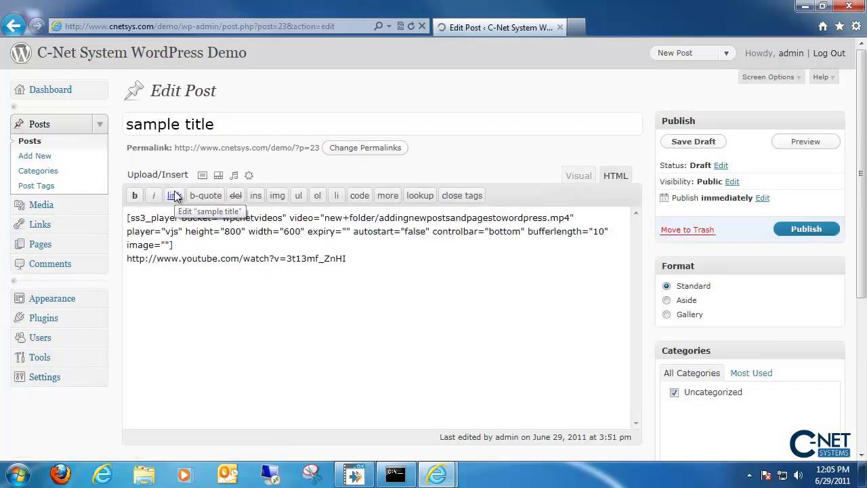
scroll(407, 230, "down", 5)
scroll(399, 219, "down", 1)
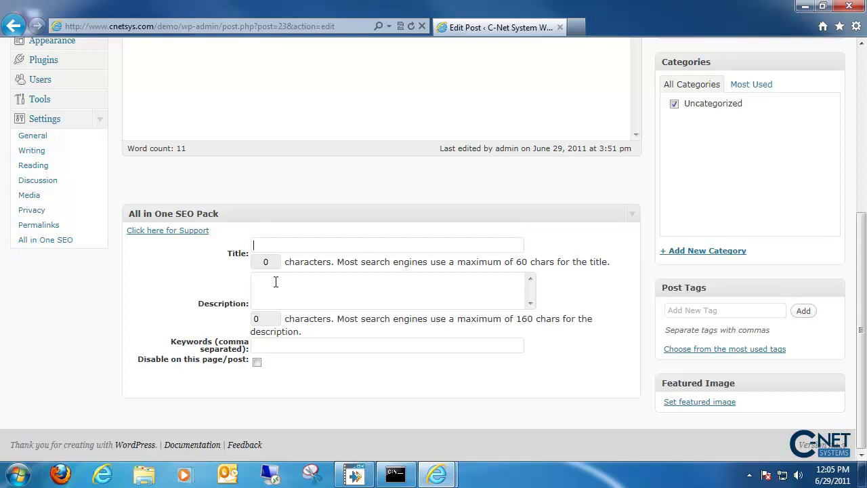
scroll(153, 169, "up", 5)
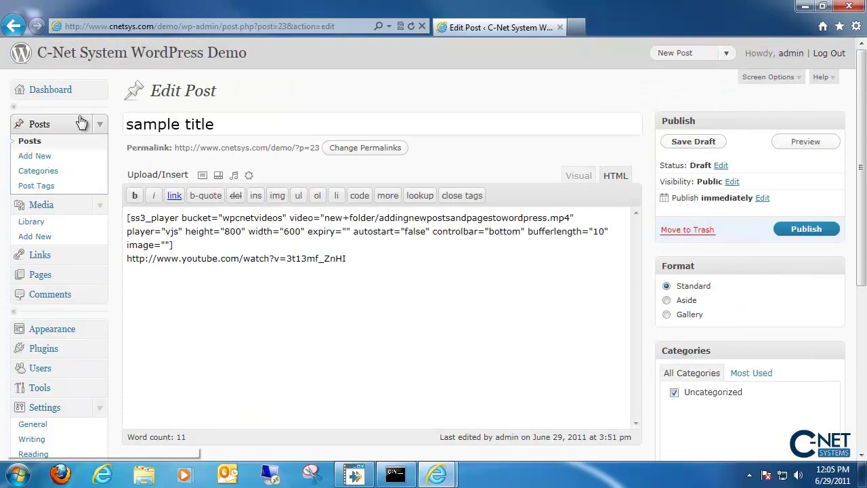
Step: Return to the plugins and search for new ones using the term "contact form 7"
scroll(78, 261, "down", 1)
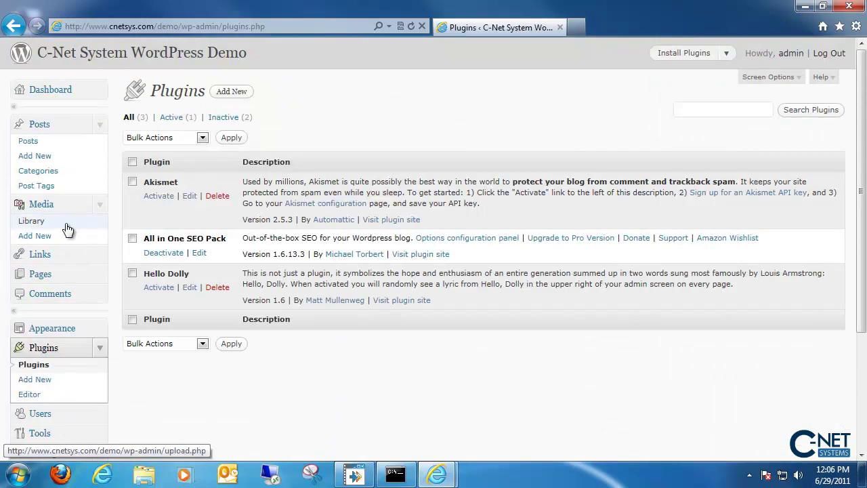
left_click(228, 88)
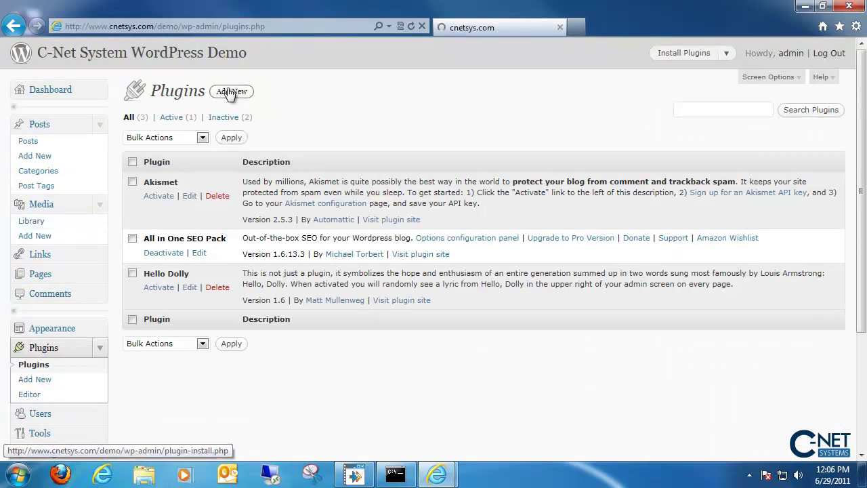
left_click(236, 231)
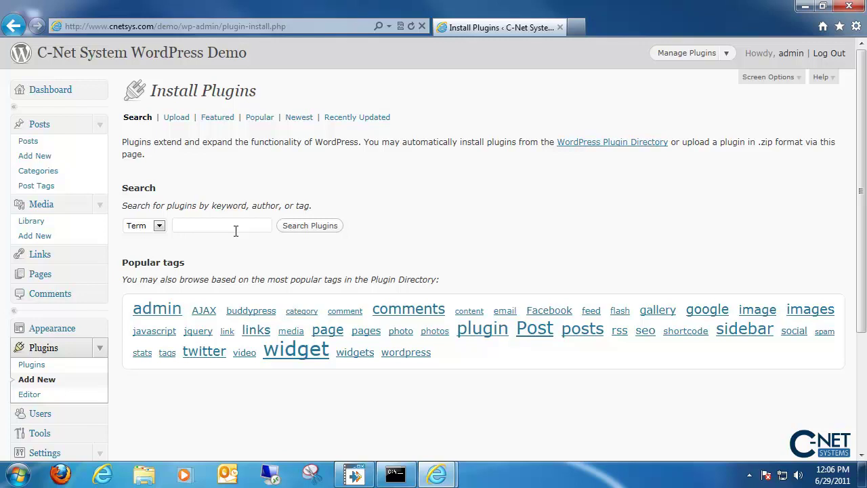
type("contact form 7")
key("Return")
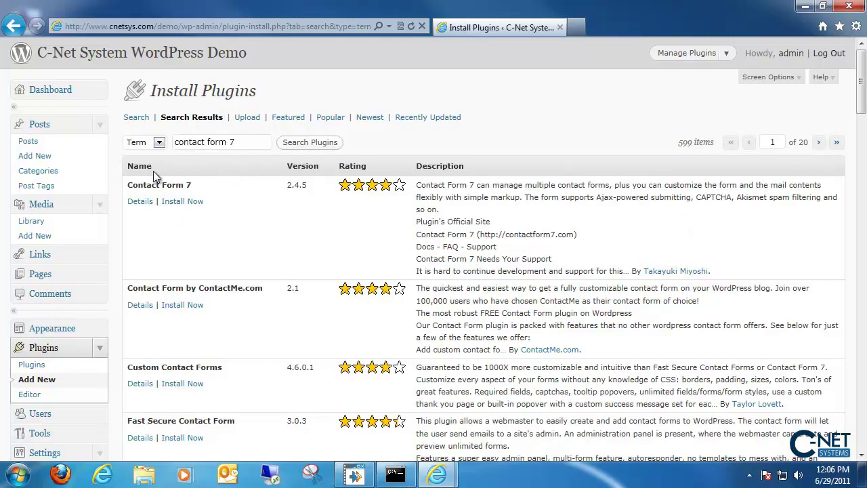
Step: Install the Contact Form 7 plugin and activate it
left_click(174, 203)
left_click(434, 284)
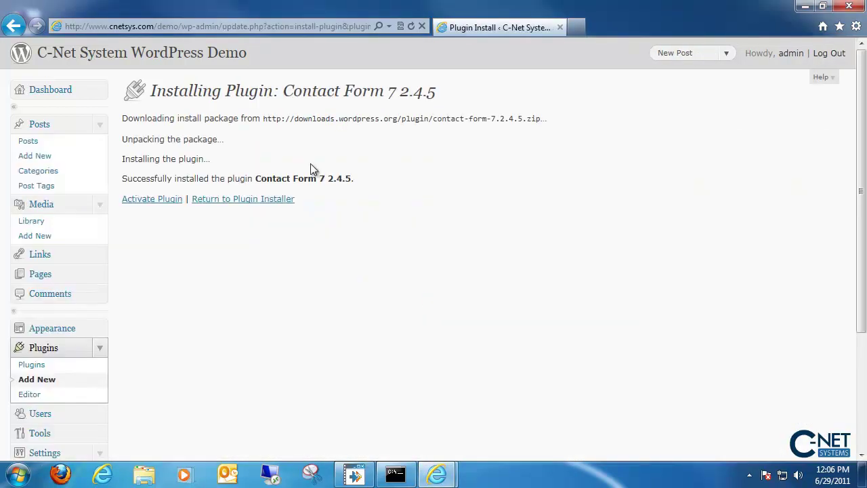
left_click(154, 199)
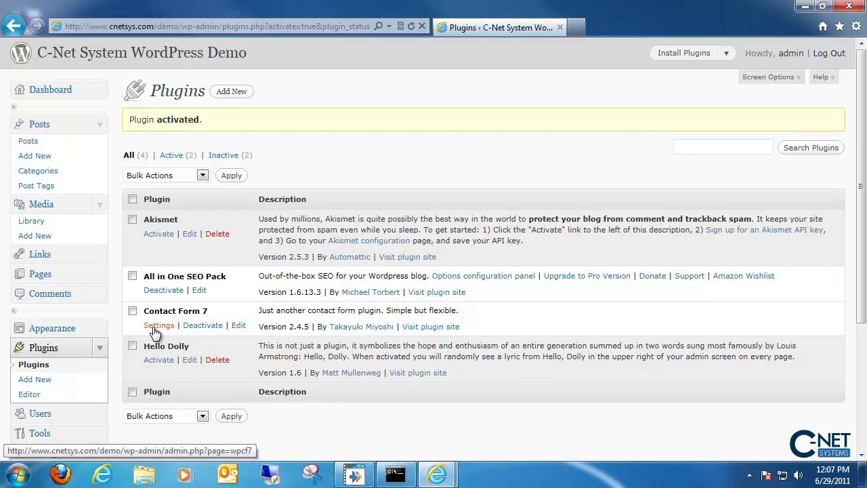
Step: Open the Contact Form 7 settings and examine the form template and mail fields of Contact form 1
left_click(155, 326)
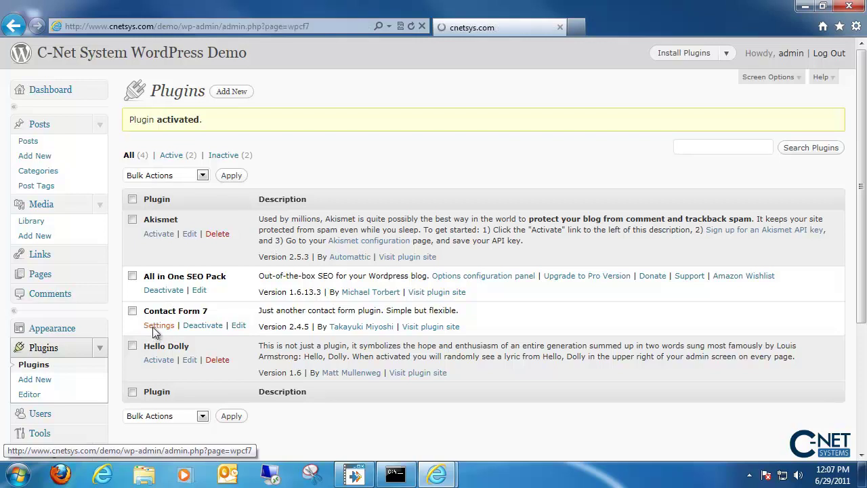
scroll(196, 329, "down", 5)
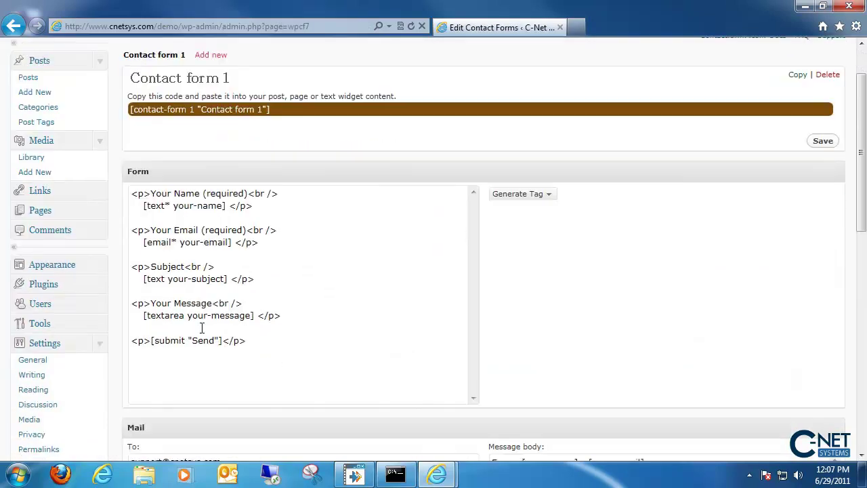
scroll(284, 233, "up", 5)
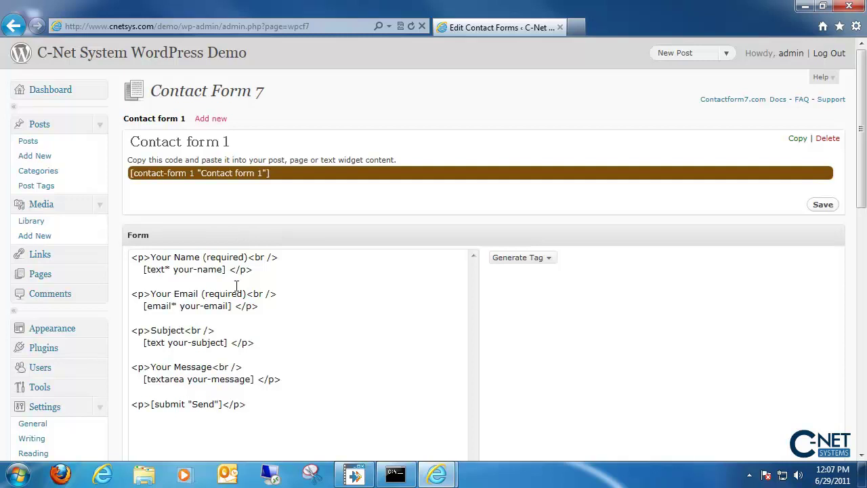
scroll(238, 286, "down", 3)
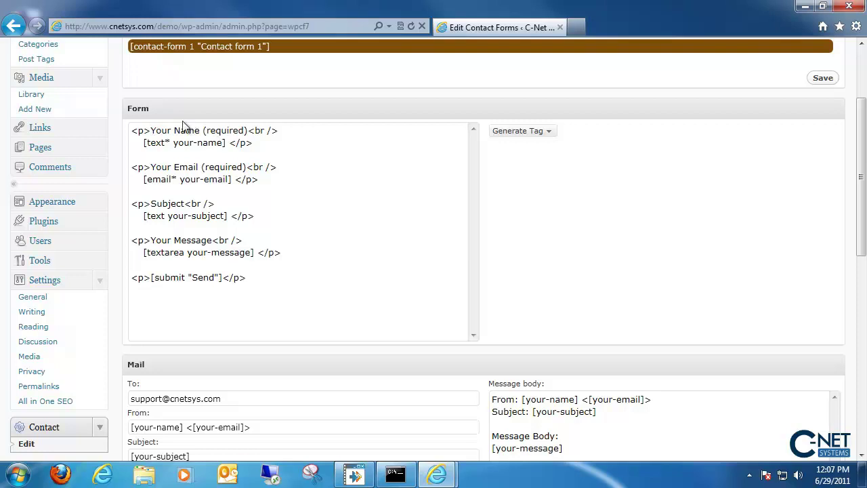
scroll(191, 146, "down", 2)
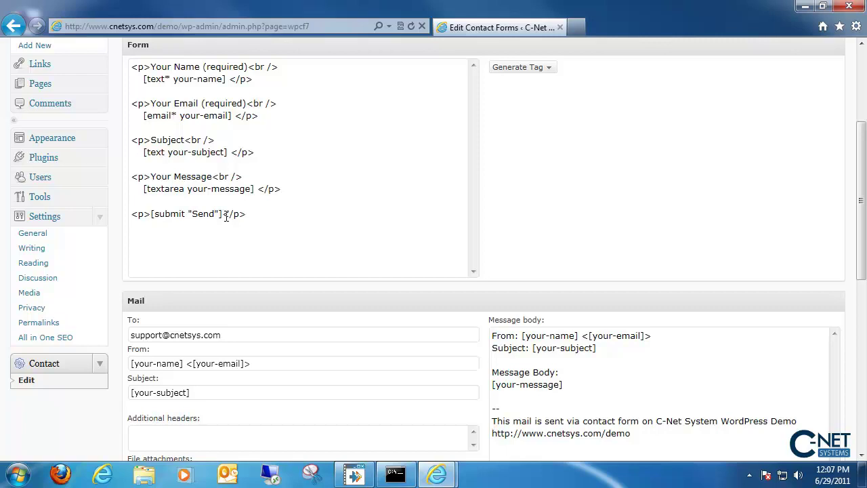
scroll(226, 216, "up", 2)
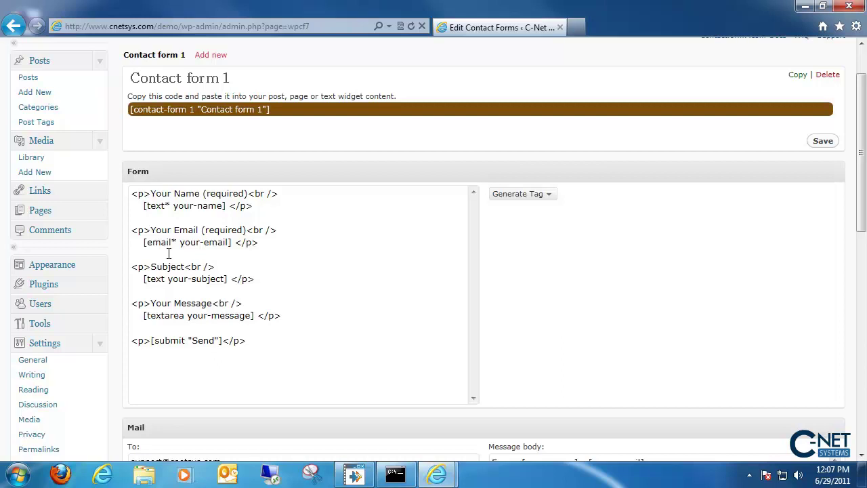
scroll(168, 254, "down", 3)
scroll(517, 285, "up", 3)
Step: Select the embed code of Contact form 1, and search for new plugins using the term "smarts3"
left_click(287, 108)
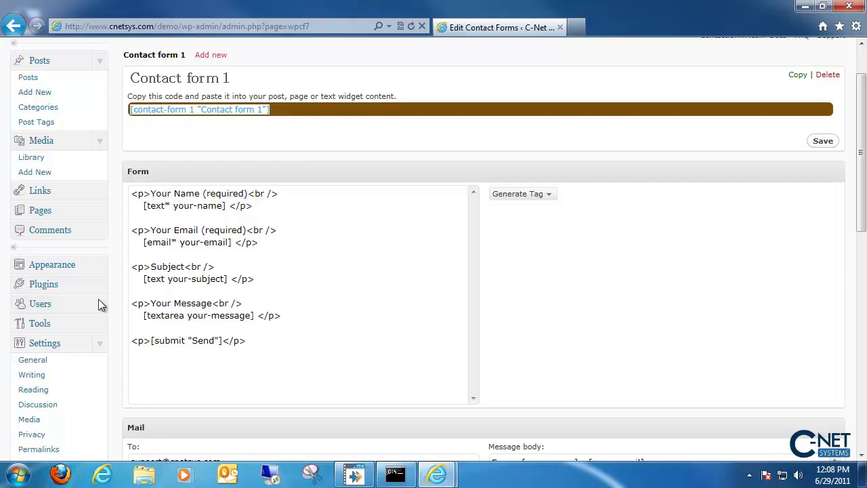
left_click(60, 288)
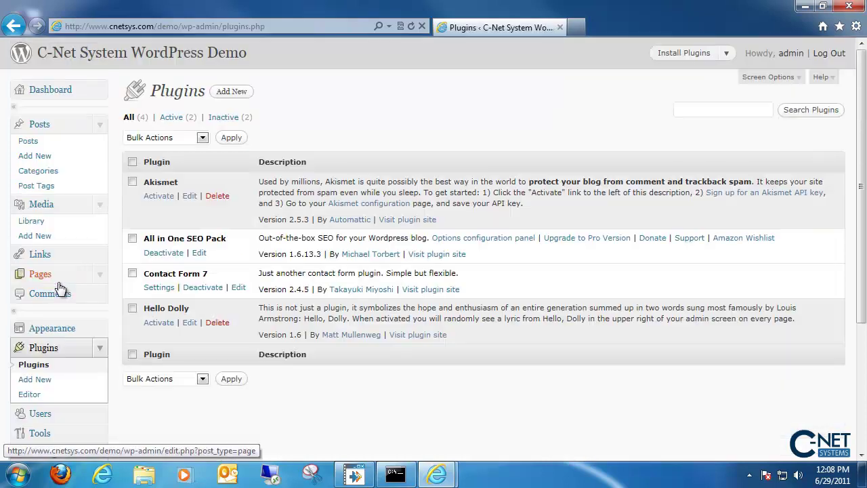
left_click(231, 92)
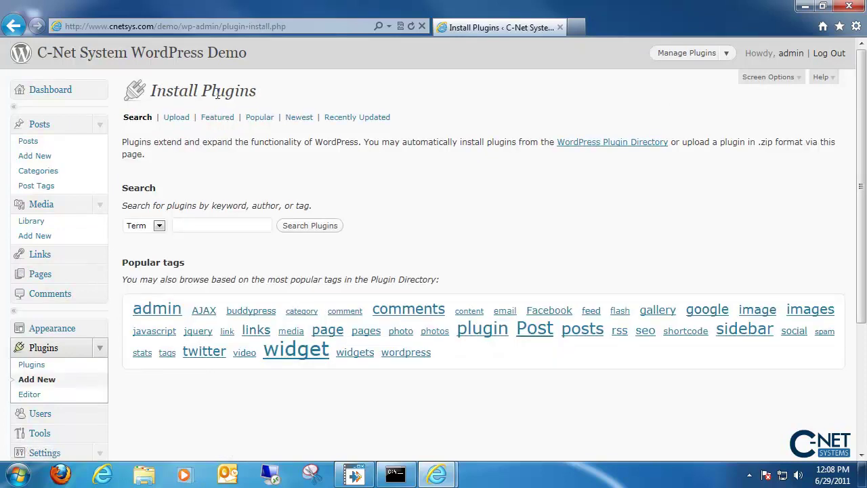
left_click(195, 220)
type("smarts3")
left_click(303, 227)
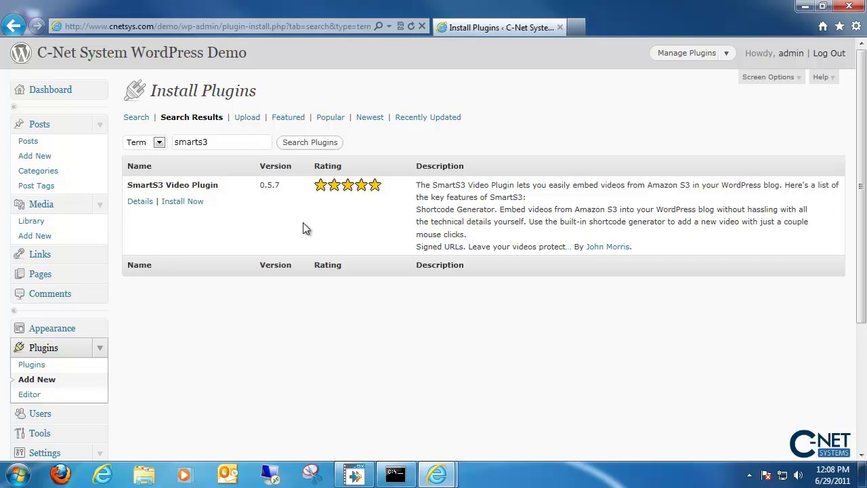
Step: Install the SmartS3 Video Plugin and activate it
left_click(193, 201)
left_click(451, 286)
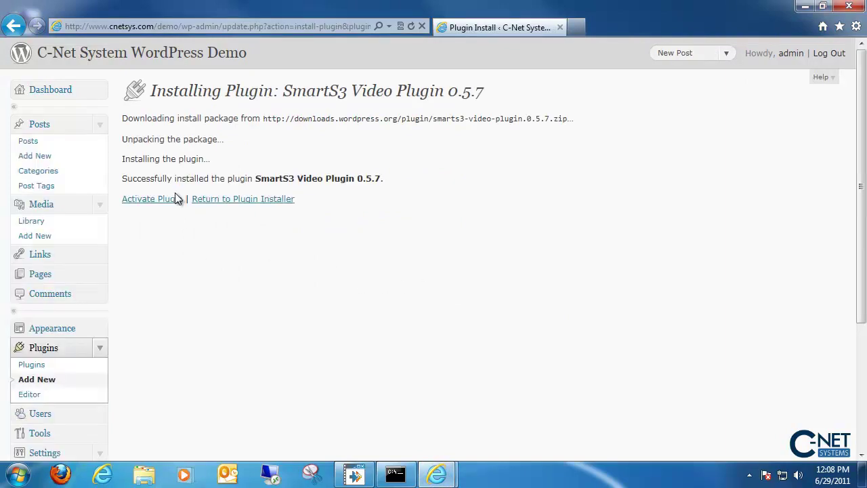
left_click(133, 193)
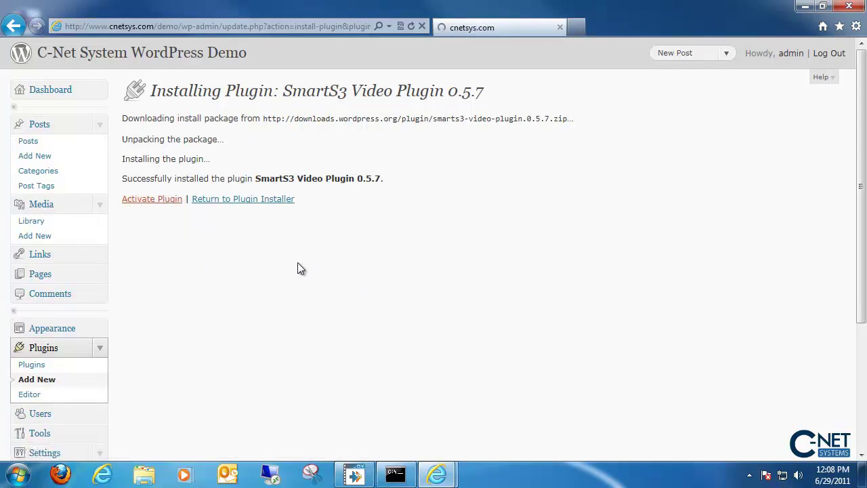
Step: Open the SmartS3 settings, examine the Amazon S3 key and default player fields, and return to the dashboard
scroll(301, 287, "down", 5)
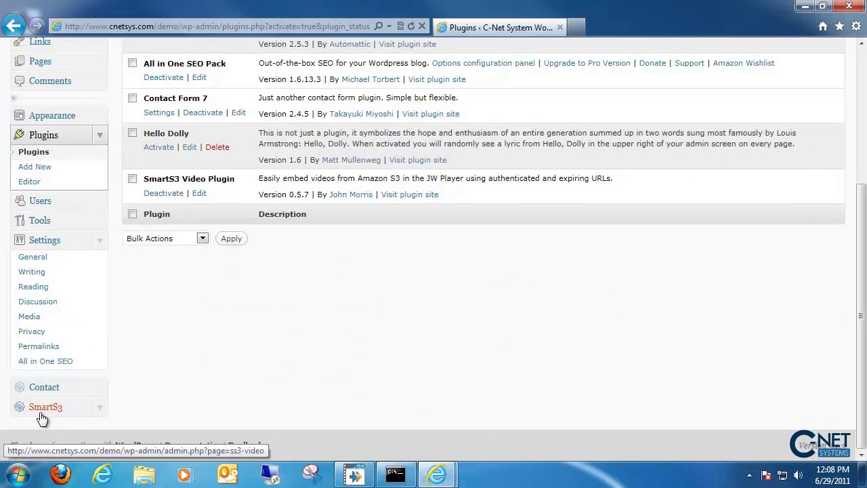
left_click(66, 418)
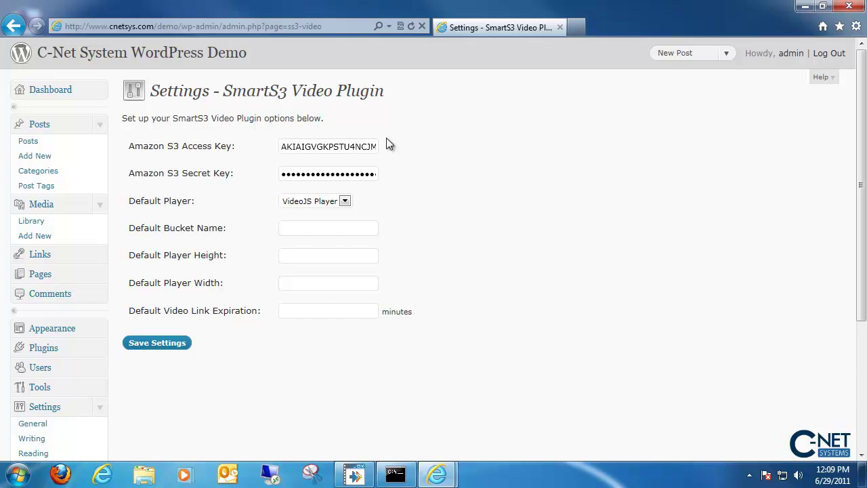
left_click(57, 90)
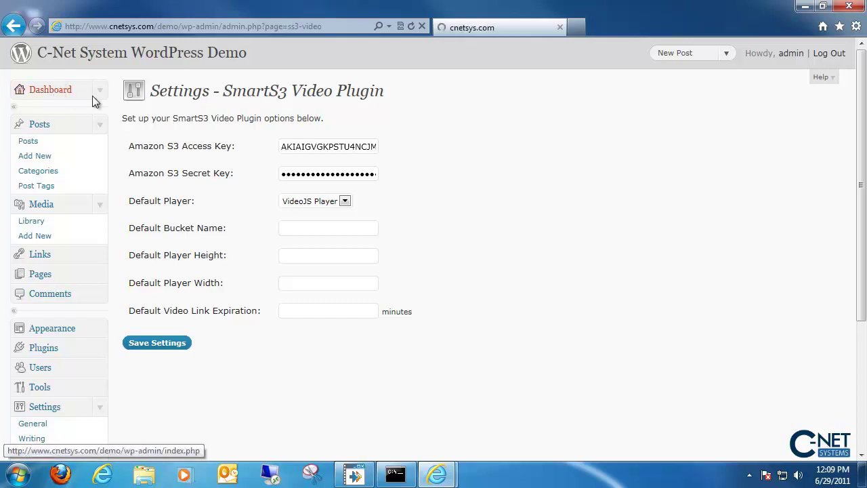